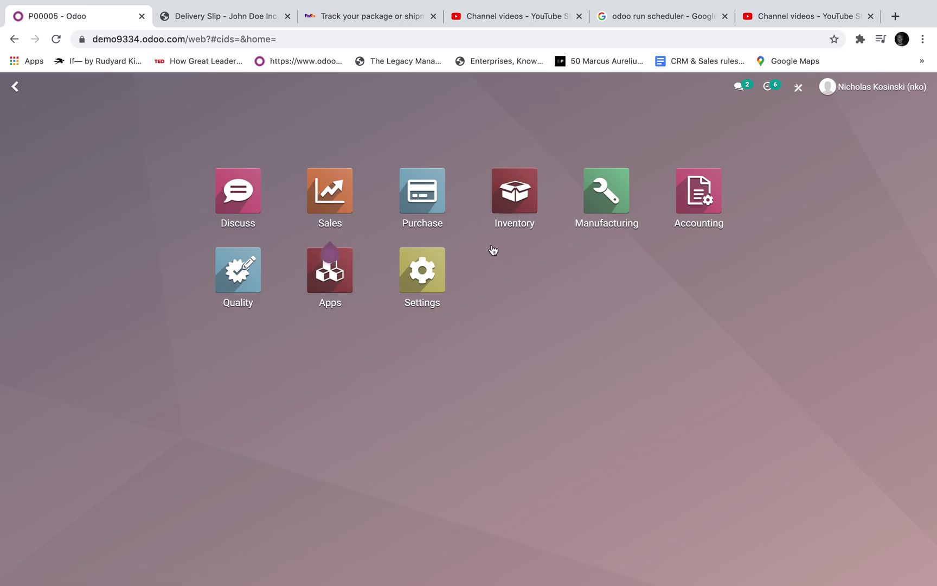
From the Purchase app, create a new RFQ with John Doe Inc. as the vendor and save it
left_click(424, 207)
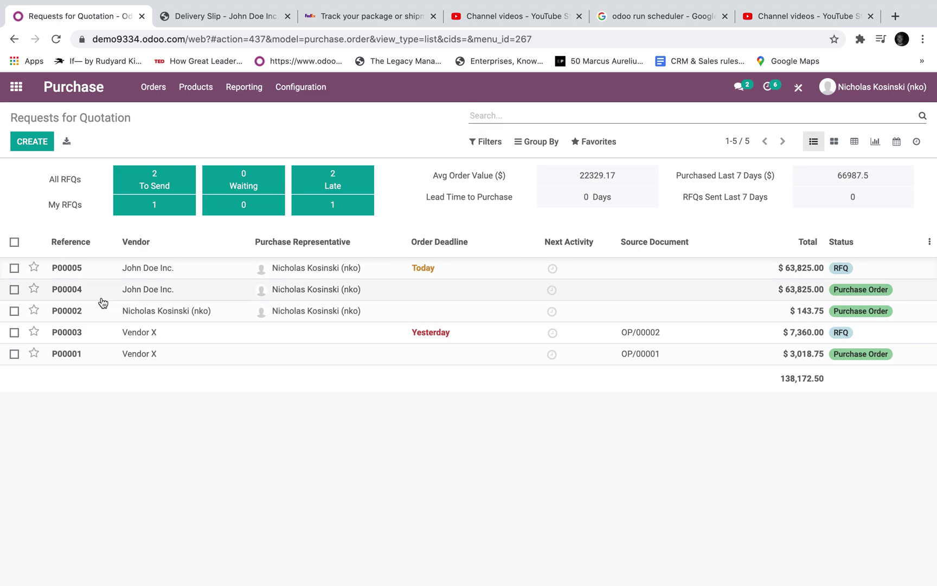
left_click(109, 282)
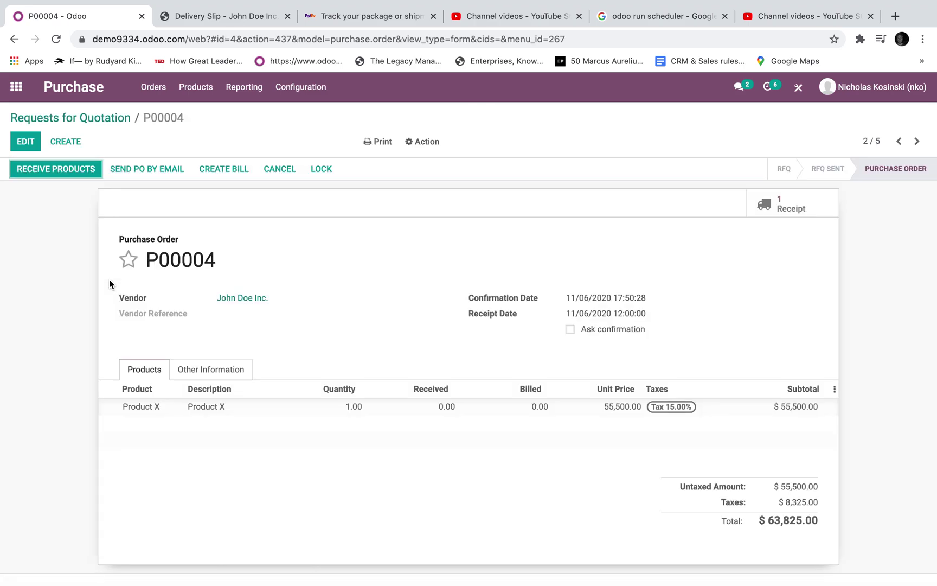
left_click(69, 143)
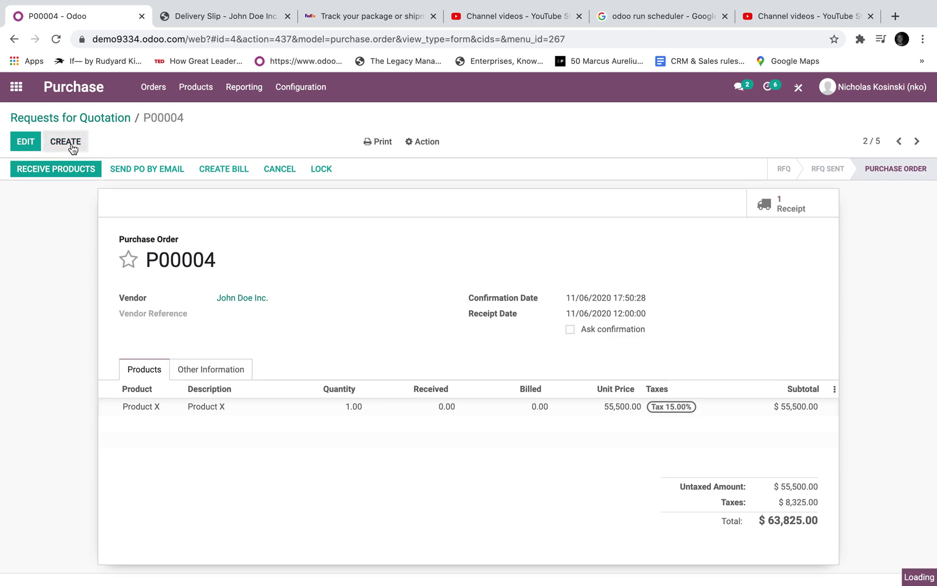
left_click(271, 270)
left_click(272, 291)
left_click(29, 144)
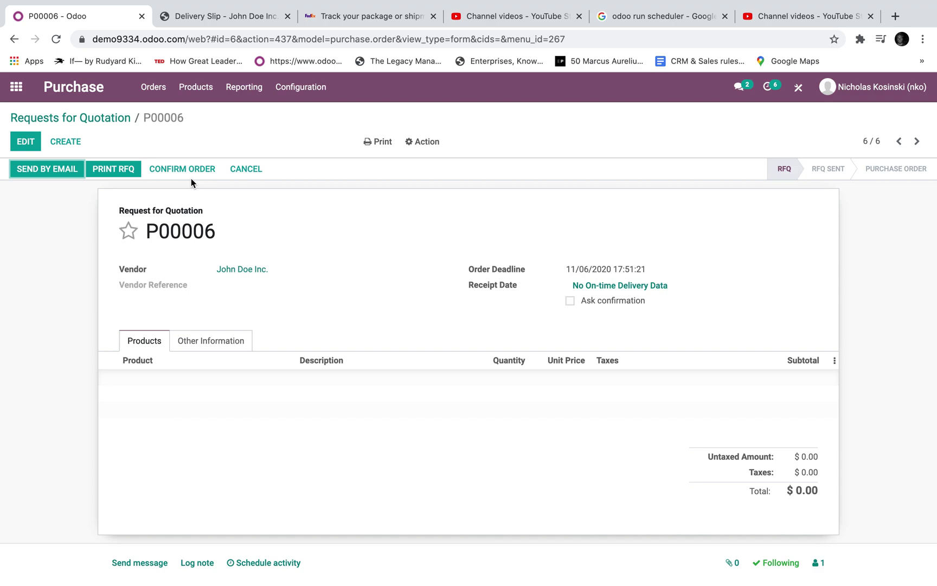
Open the RFQ P00006 form in Odoo Studio for customization
left_click(800, 88)
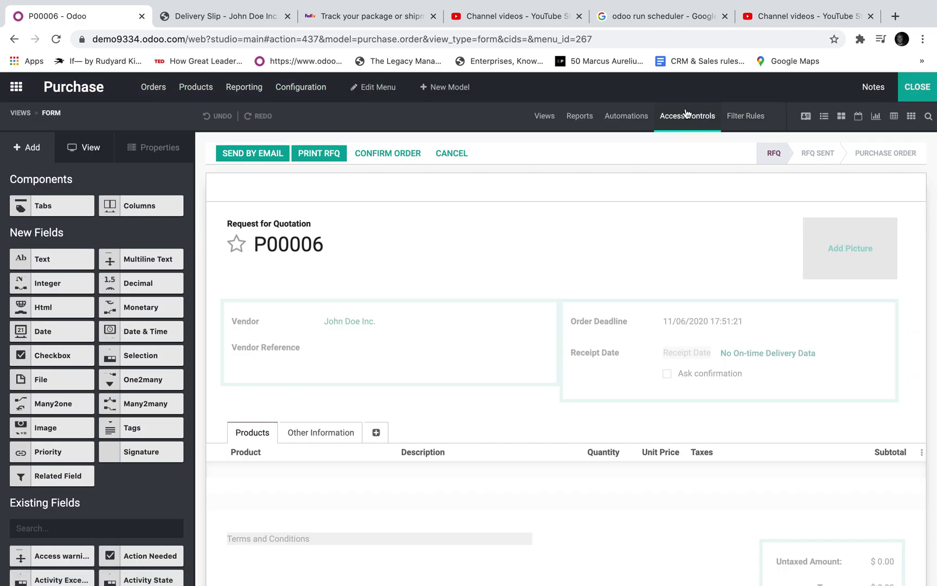
Enable approval rules on the Confirm Order button, keeping a single Internal User rule
left_click(407, 160)
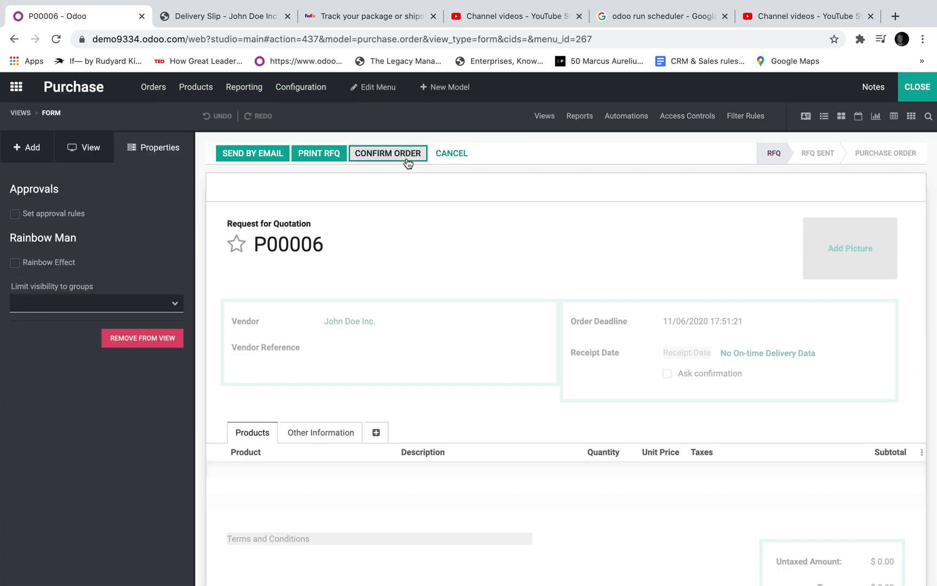
left_click(15, 214)
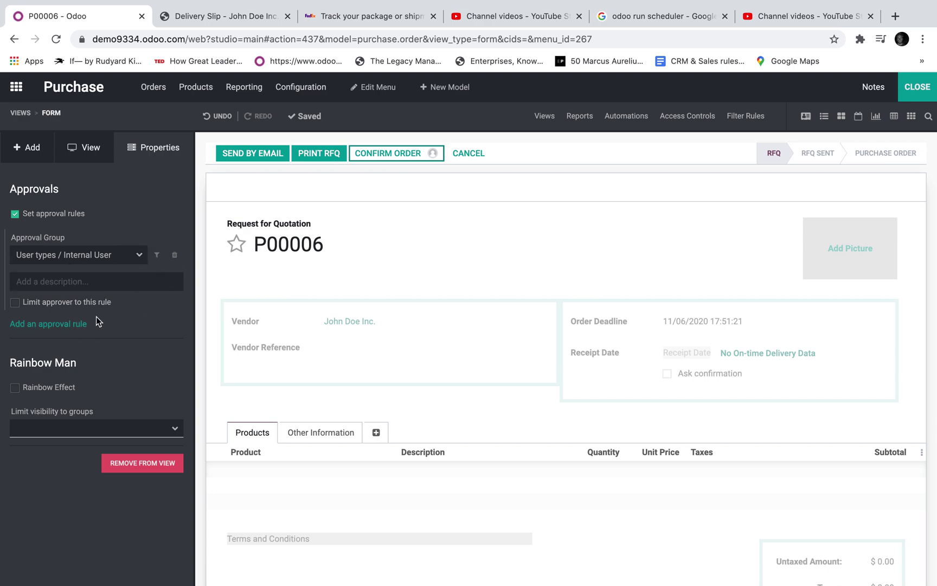
left_click(52, 328)
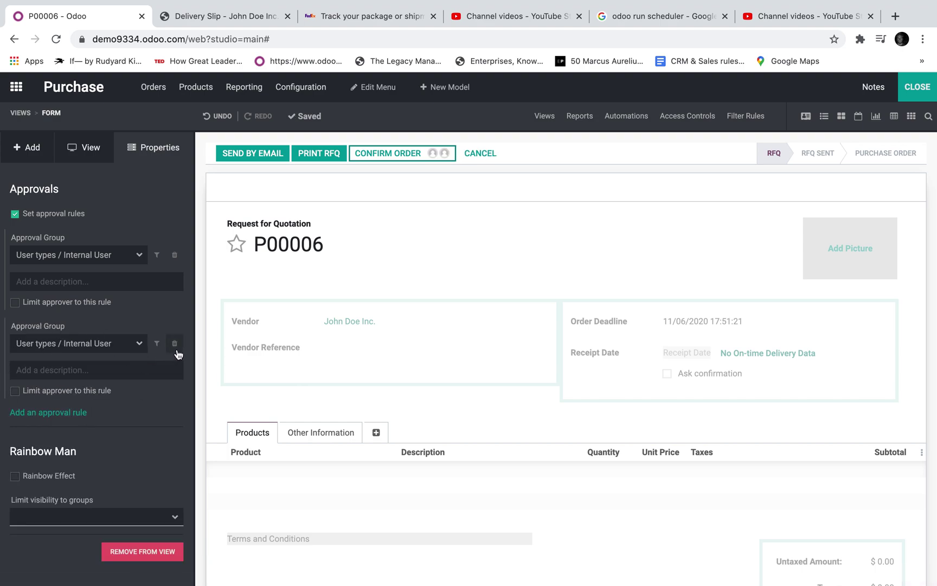
left_click(175, 343)
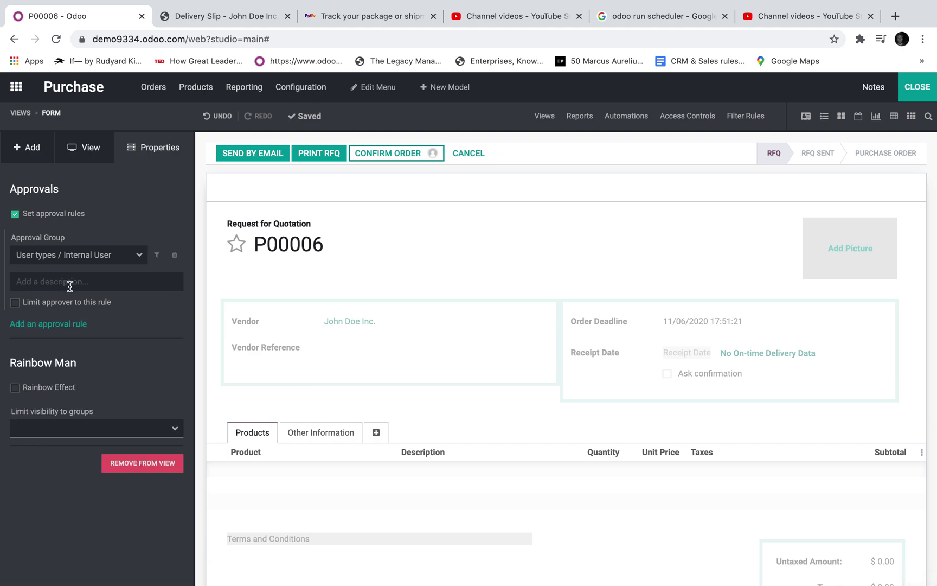
left_click(61, 254)
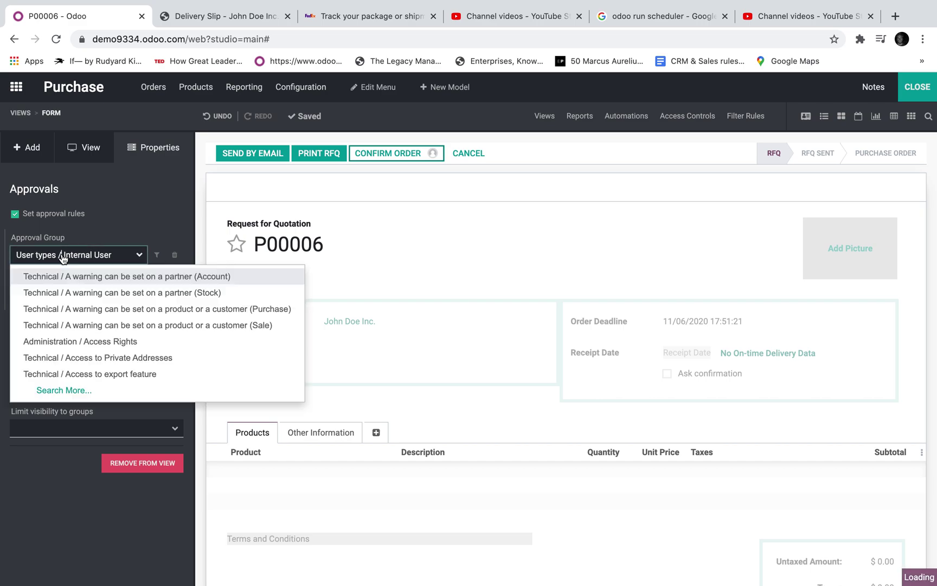
left_click(112, 394)
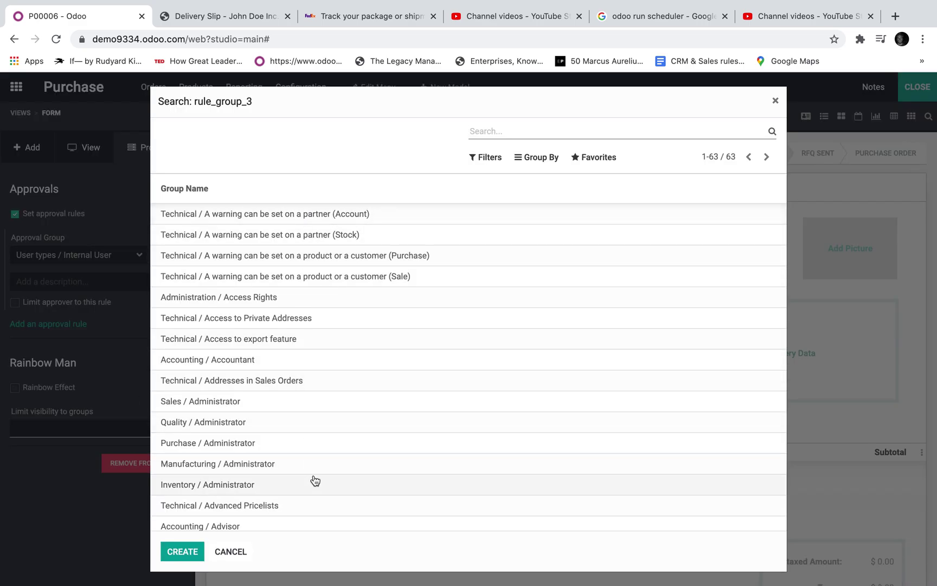
scroll(315, 480, "down", 3)
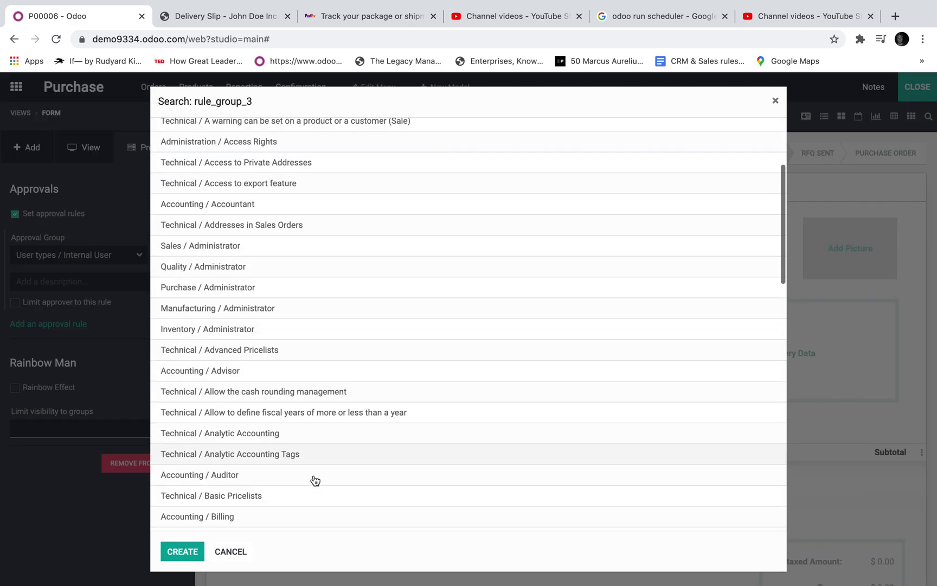
scroll(312, 481, "up", 5)
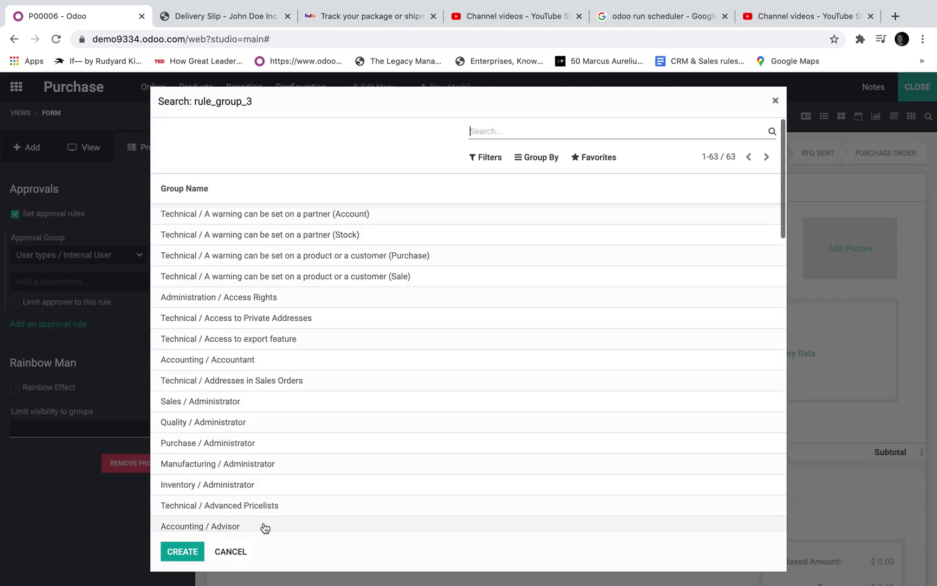
left_click(231, 552)
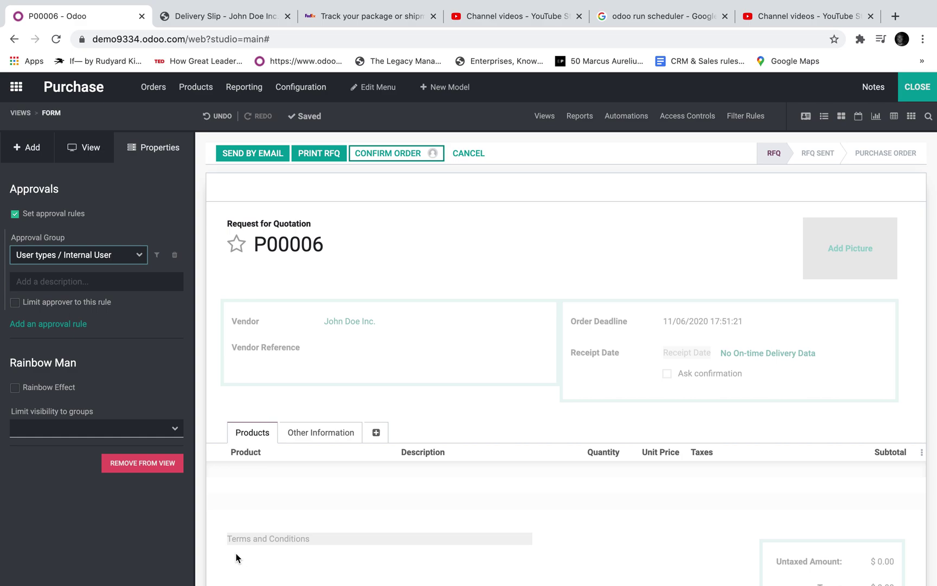
Add a filter to the approval rule's condition and scroll the field list down toward Total
left_click(158, 255)
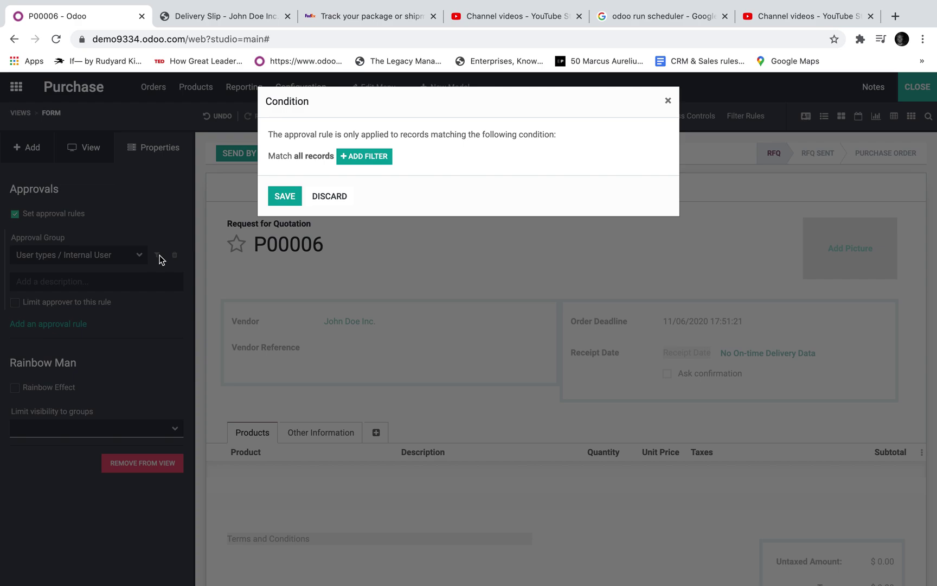
left_click(353, 155)
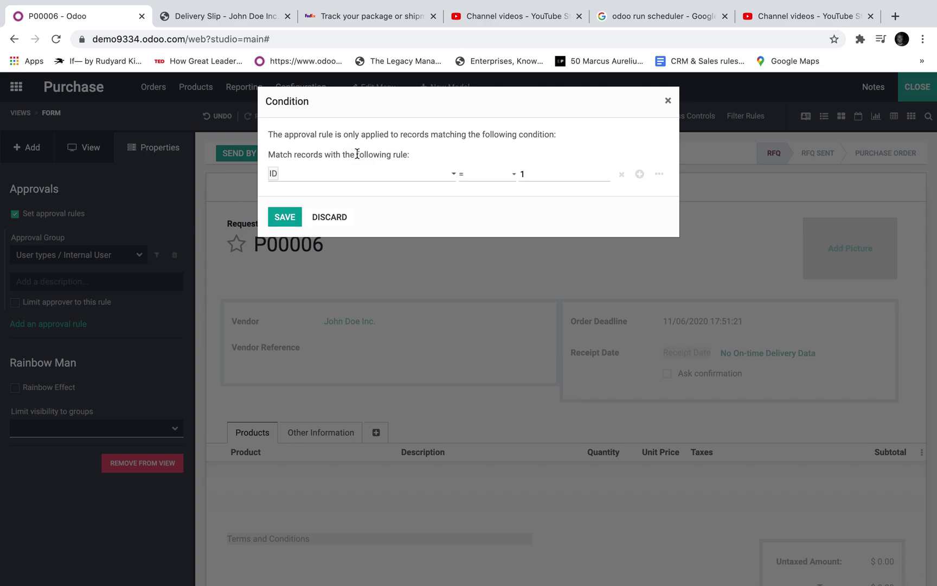
left_click(320, 176)
scroll(333, 352, "down", 2)
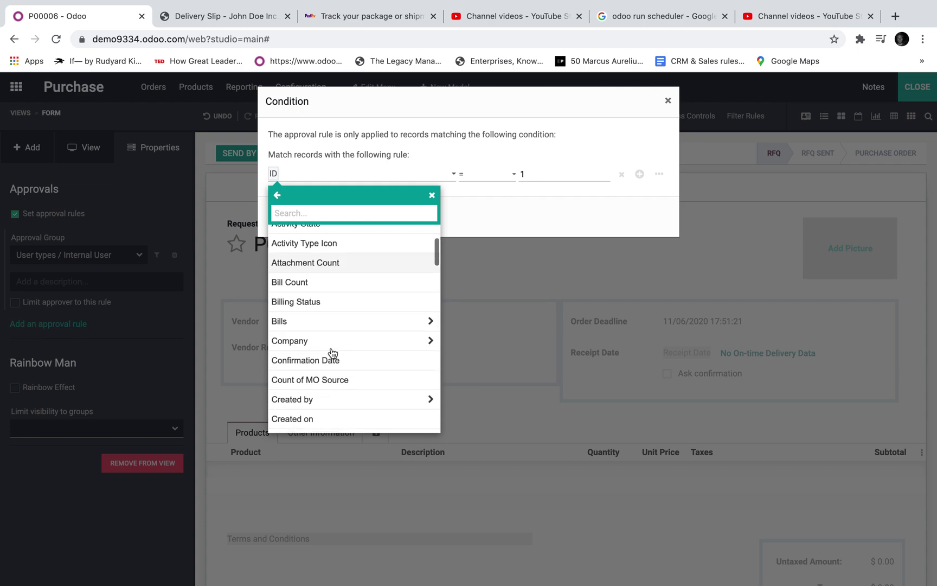
scroll(333, 352, "down", 6)
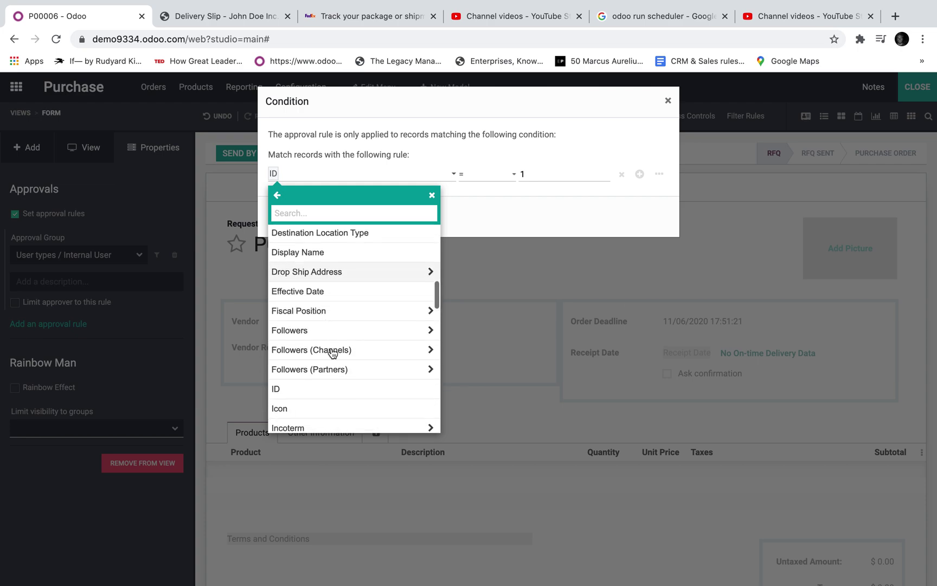
scroll(333, 353, "down", 3)
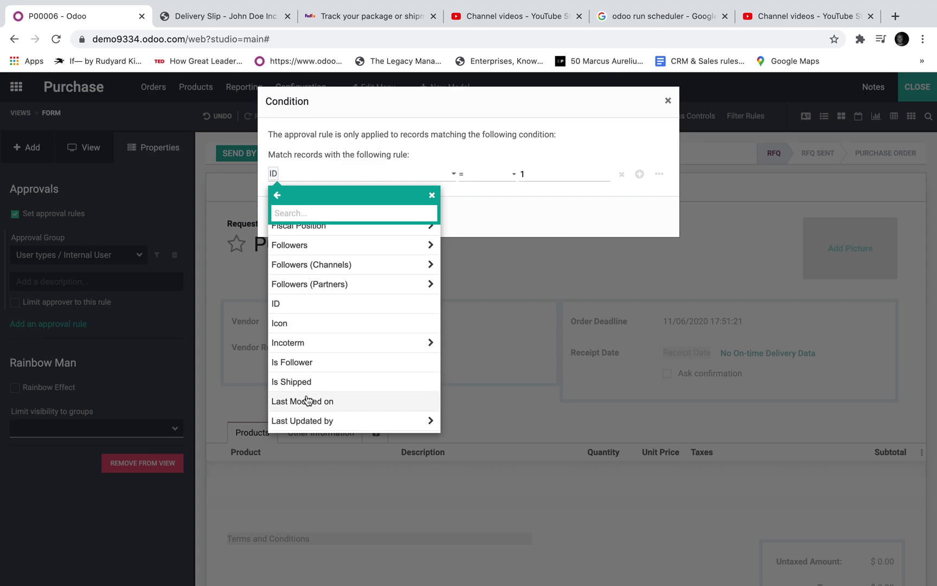
scroll(307, 400, "down", 2)
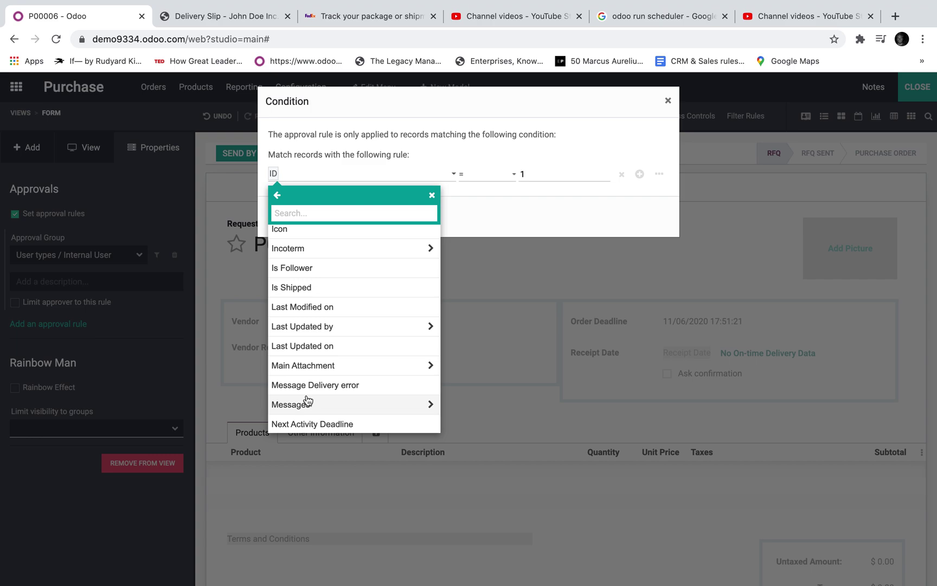
scroll(307, 400, "down", 5)
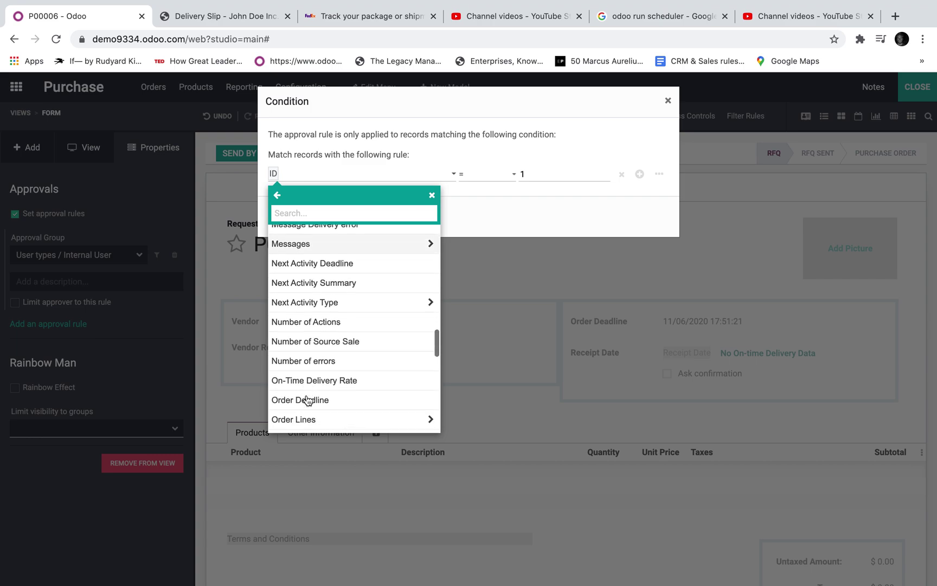
scroll(307, 401, "down", 8)
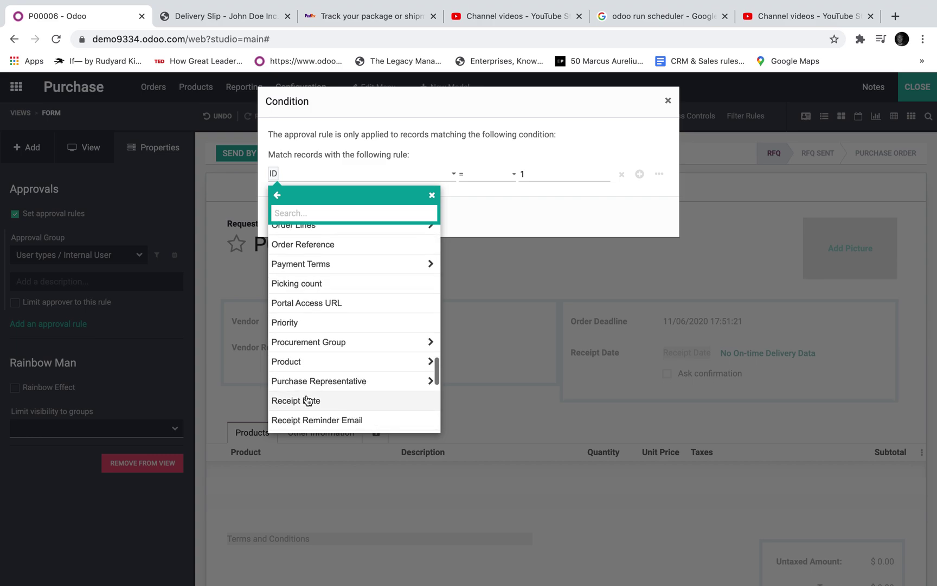
Set the approval condition filter to Total greater than 150
left_click(287, 388)
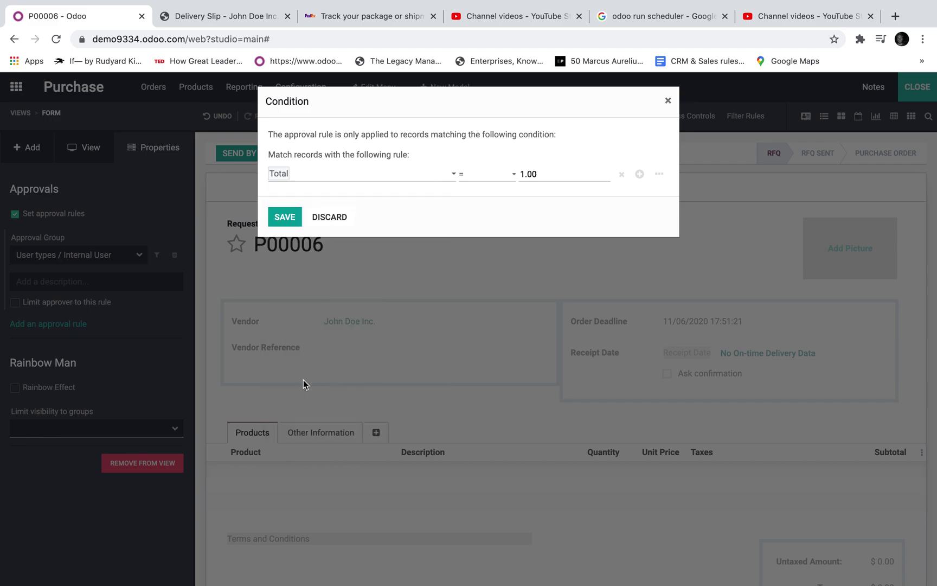
left_click(477, 174)
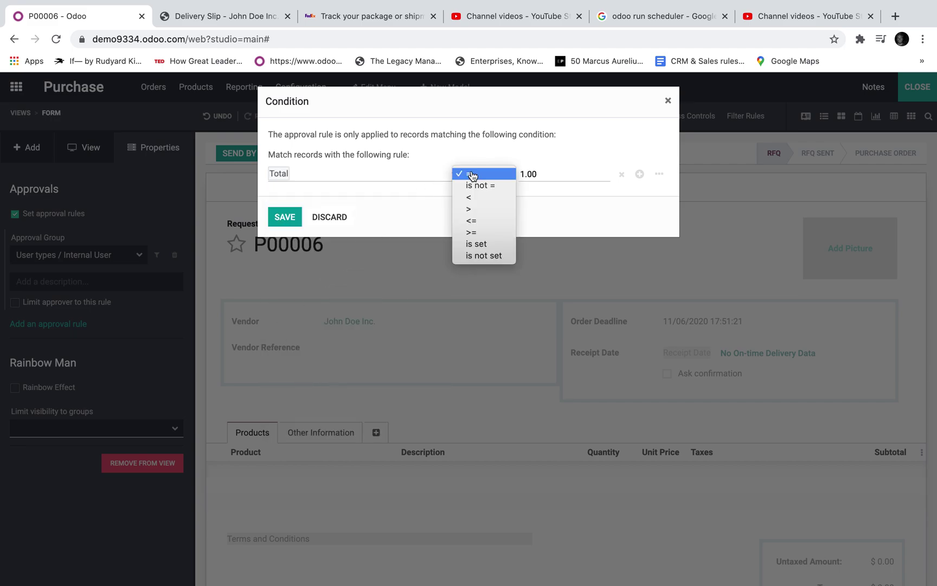
left_click(484, 209)
left_click_drag(561, 172, 473, 178)
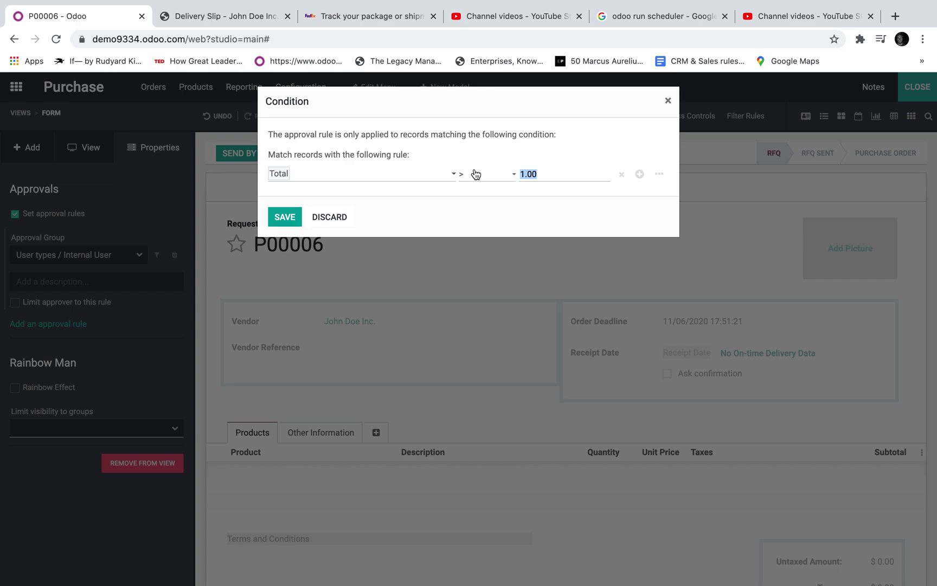
type("150")
left_click(485, 133)
Add a second filter on the Purchase Representative field, keeping all rules required to match
left_click(639, 175)
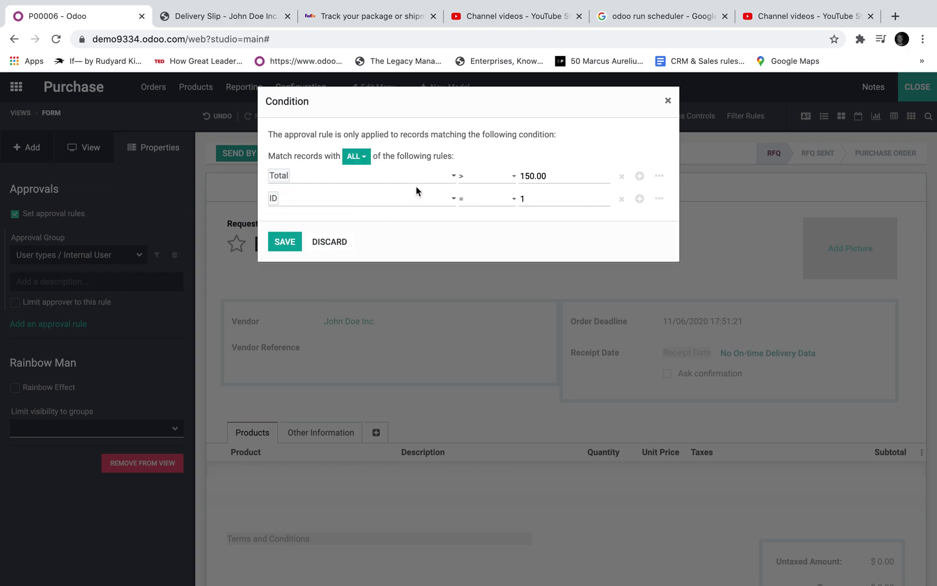
left_click(356, 156)
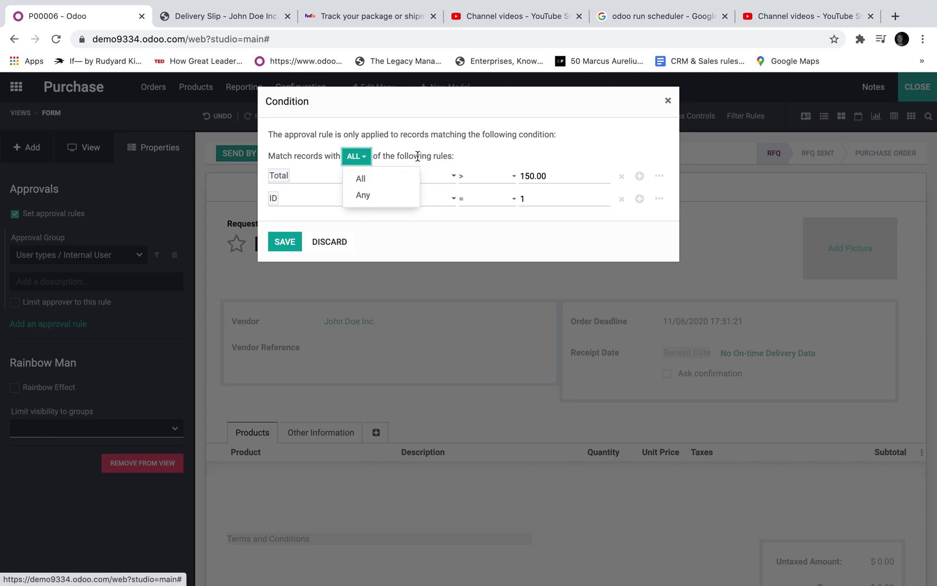
left_click(456, 154)
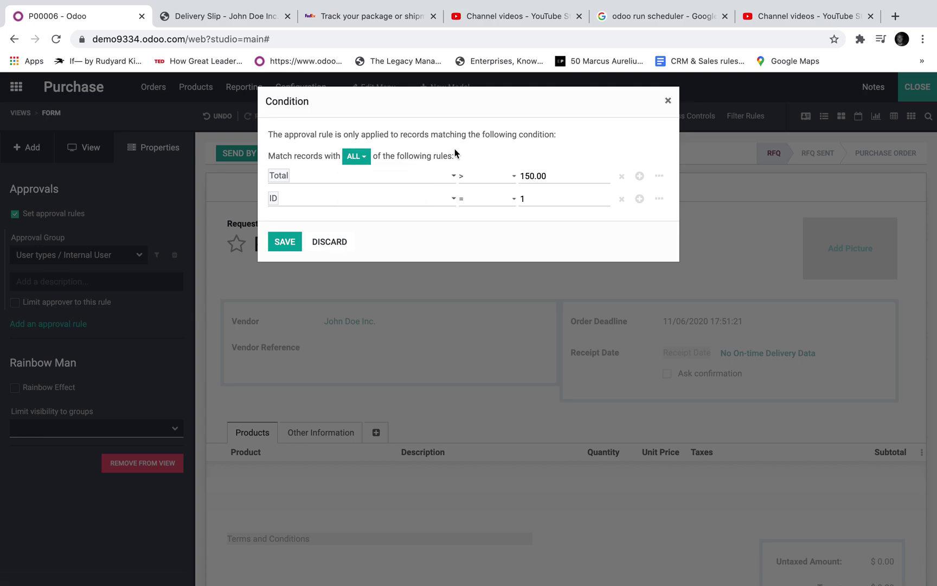
left_click(311, 201)
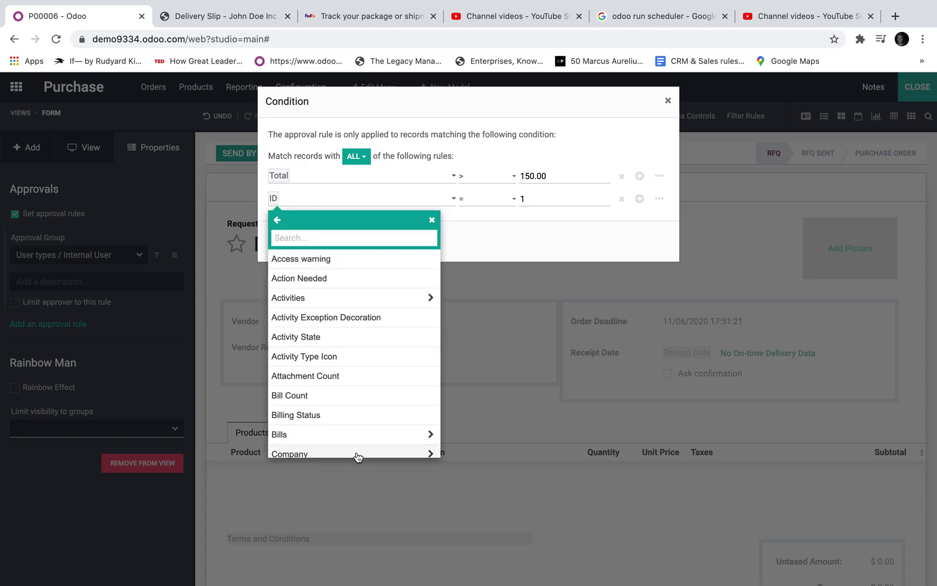
scroll(366, 394, "down", 5)
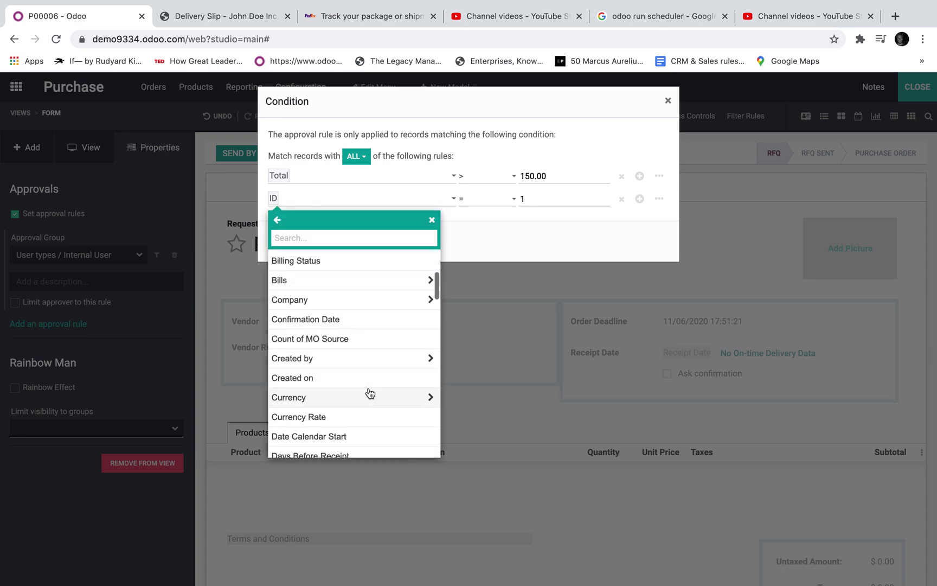
scroll(370, 393, "up", 5)
type("user")
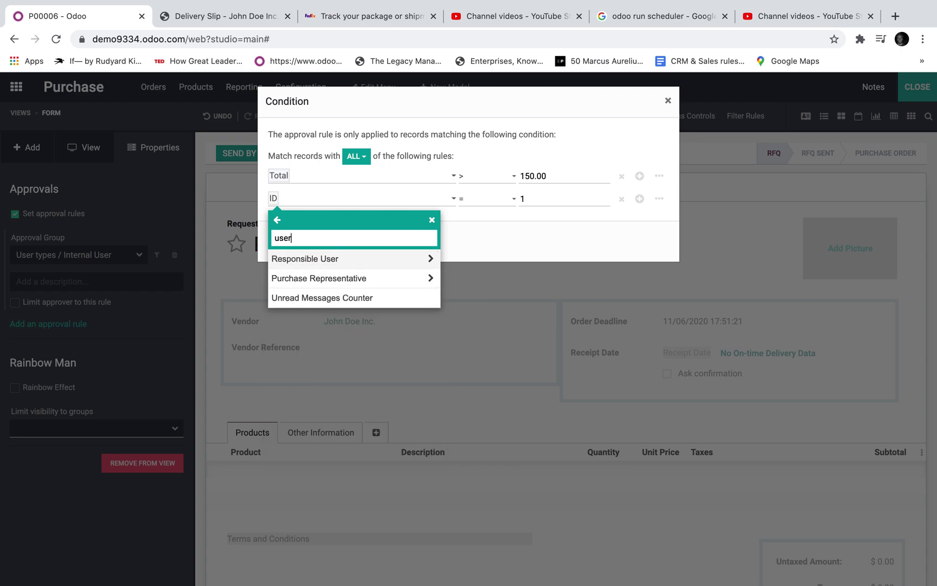
left_click(334, 278)
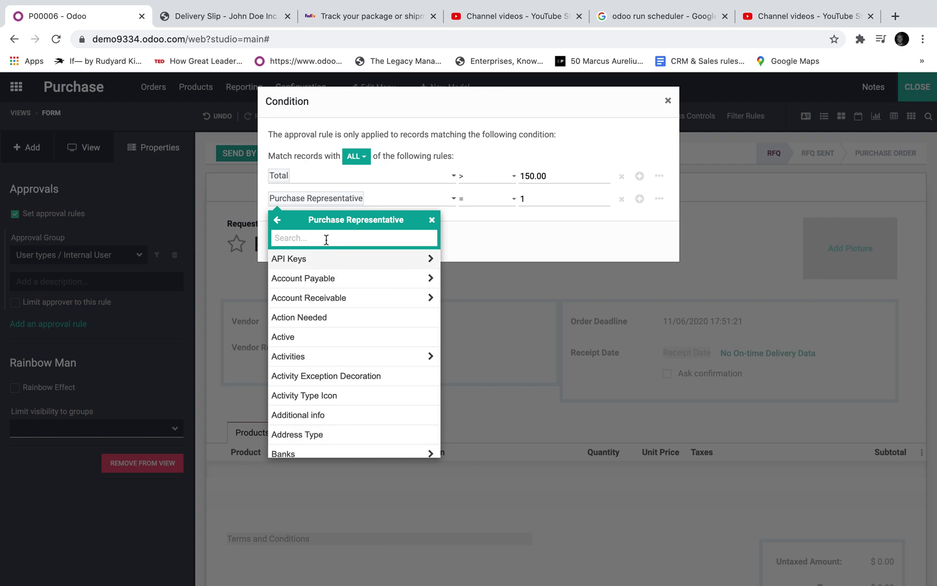
Delete the broken second condition, save Total > 150.00, and exit Studio
type("cit")
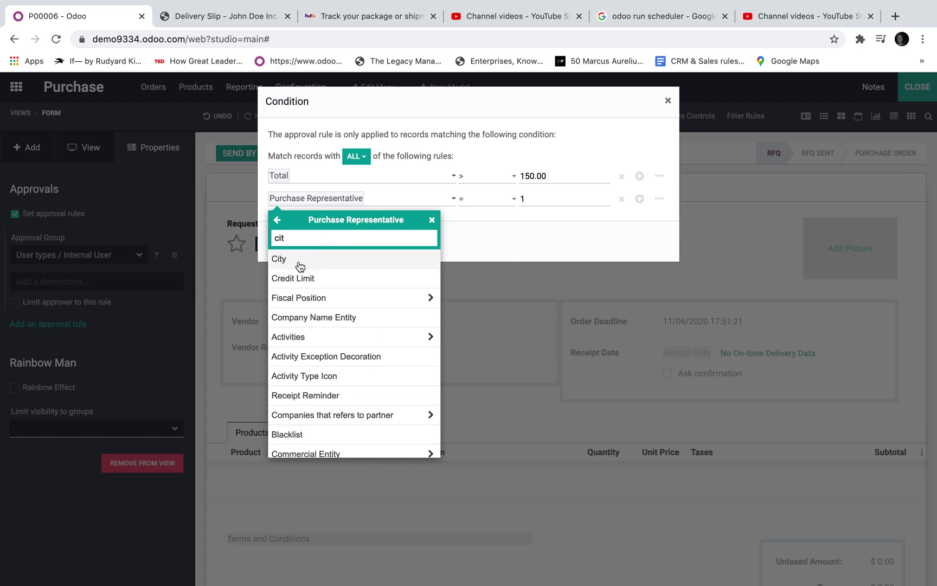
key("BackSpace")
left_click(278, 219)
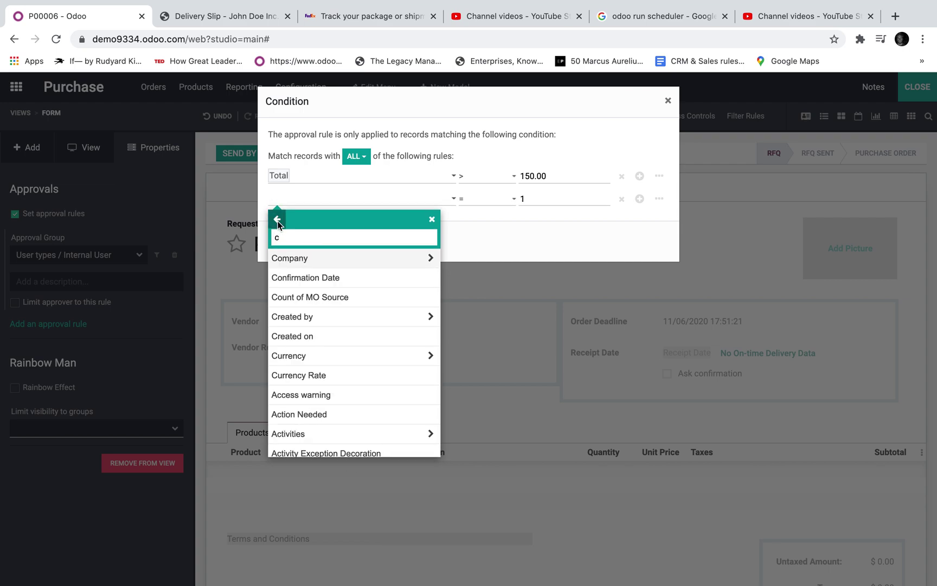
left_click(647, 226)
left_click(622, 200)
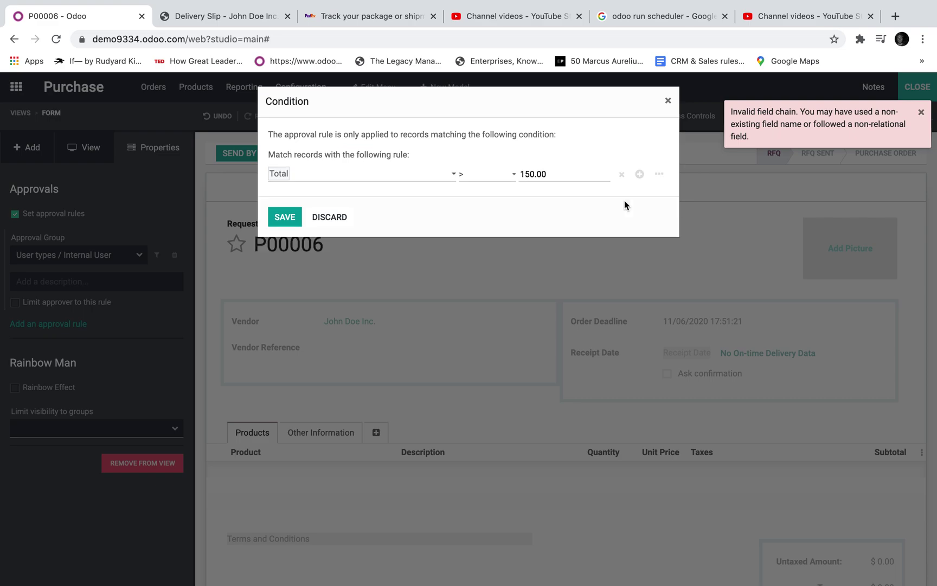
left_click(284, 217)
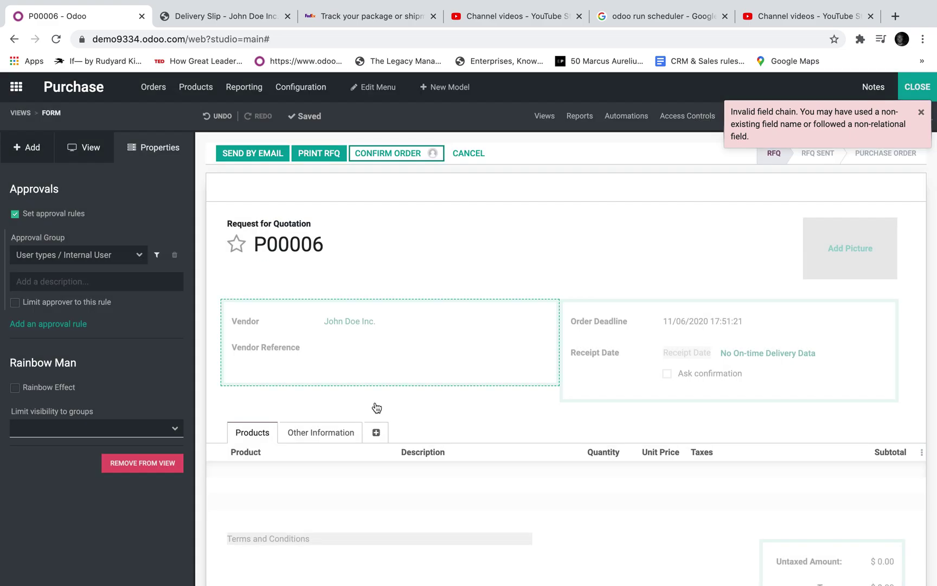
left_click(911, 84)
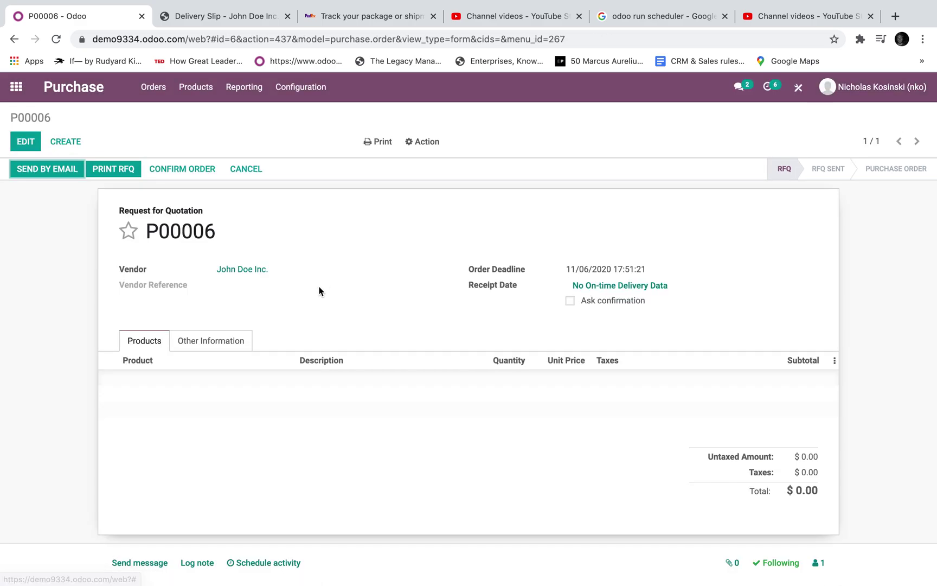
Add a Product X line to P00006 and save the order
left_click(19, 140)
left_click(17, 136)
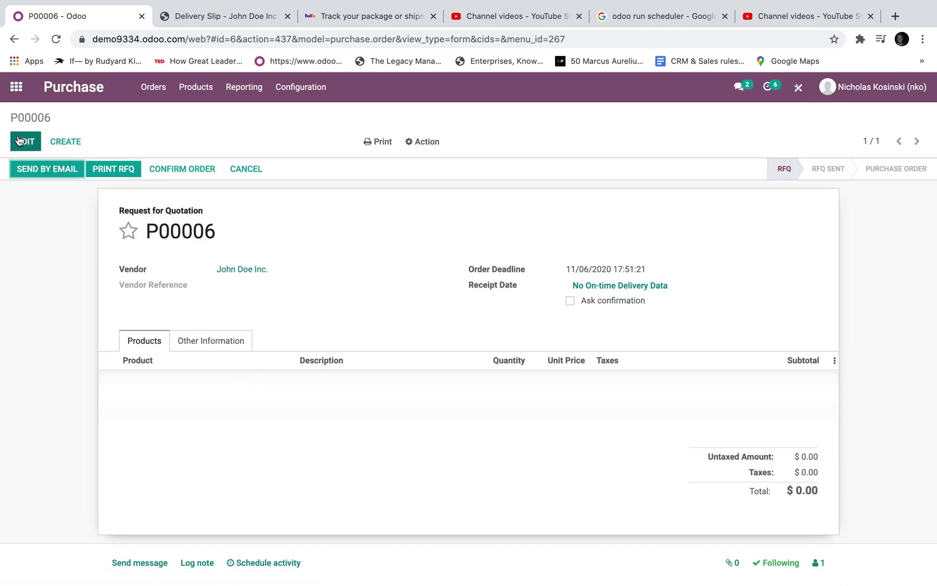
left_click(133, 382)
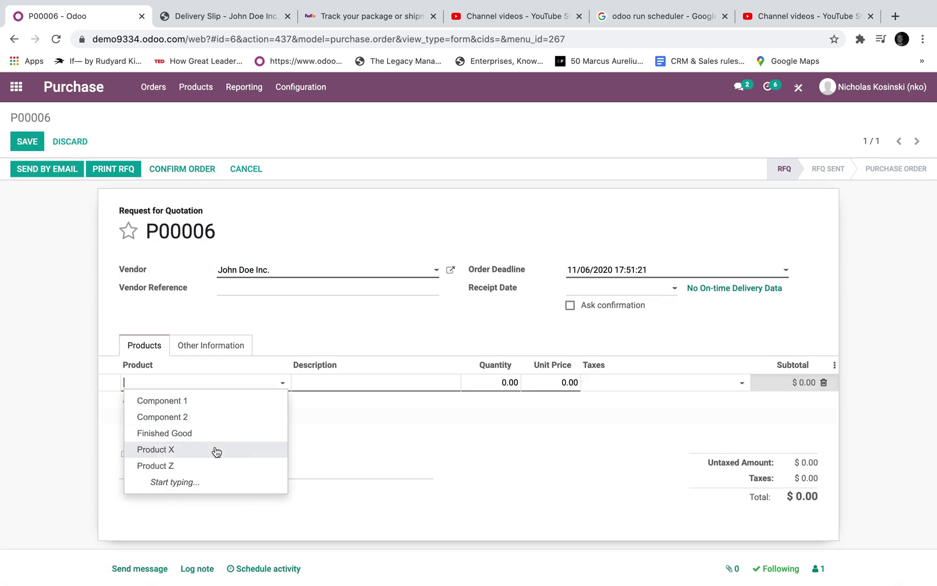
key("Escape")
left_click(151, 384)
left_click(191, 449)
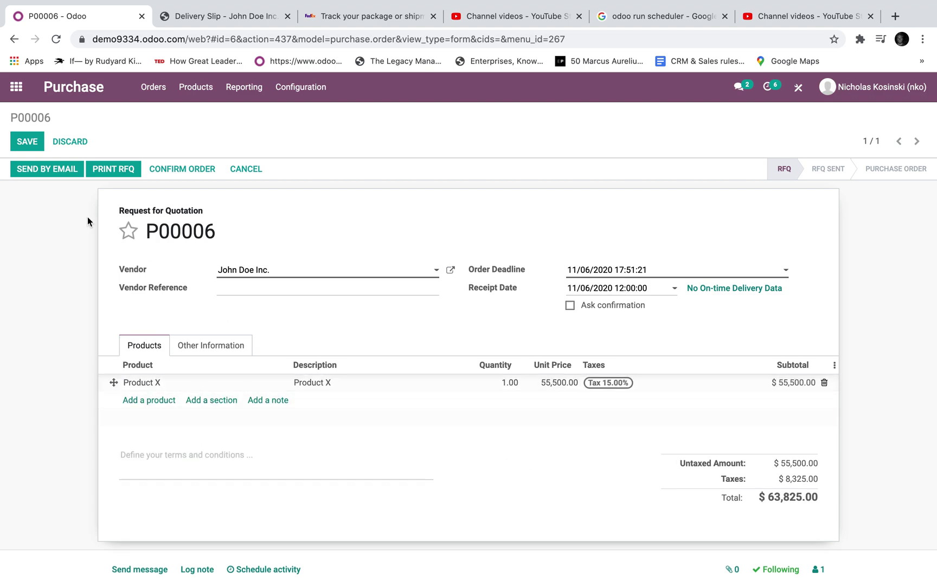
left_click(30, 142)
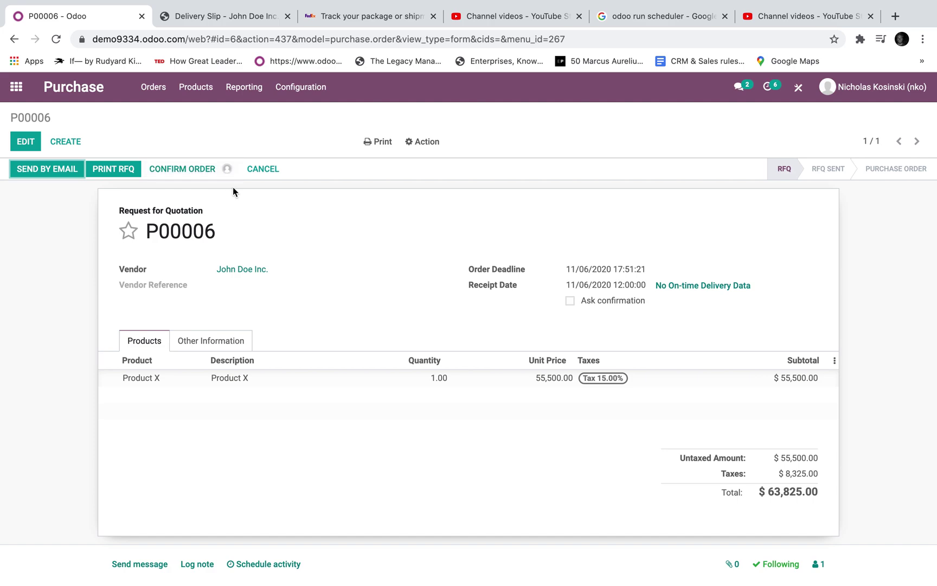
Check the pending Confirm Order approval on P00006, then start a new RFQ
left_click(228, 172)
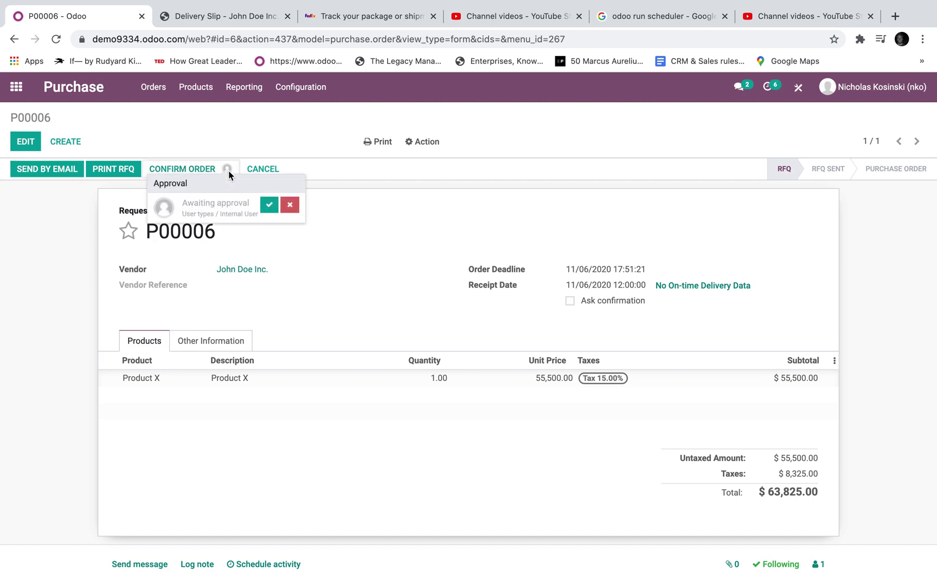
left_click(220, 142)
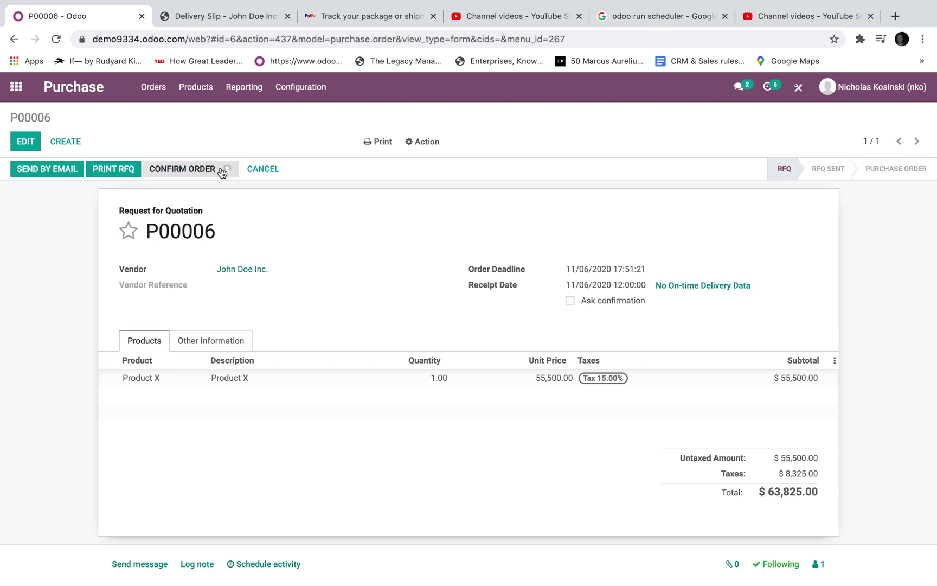
left_click(65, 141)
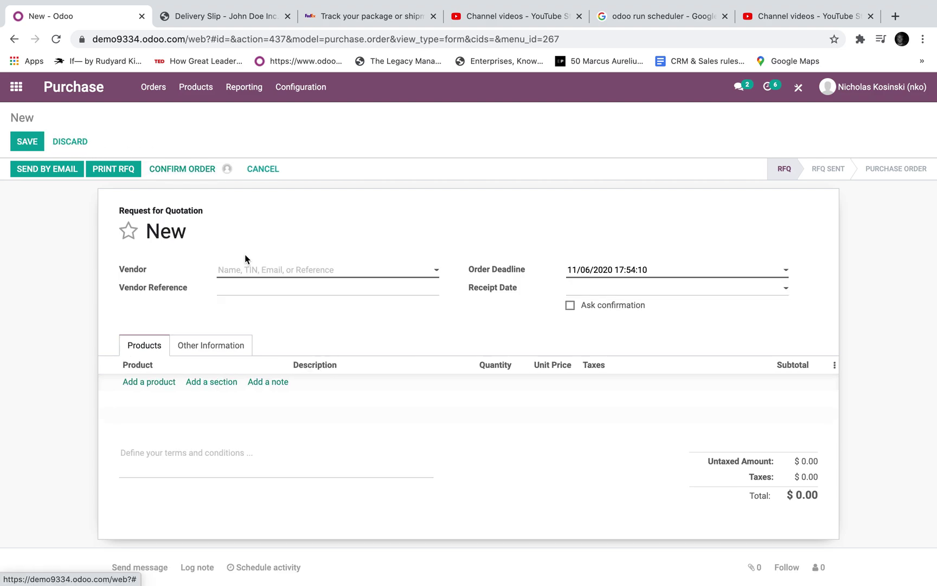
Save RFQ P00007 for John Doe Inc. with one Component 1, then return to P00006
left_click(248, 263)
left_click(243, 289)
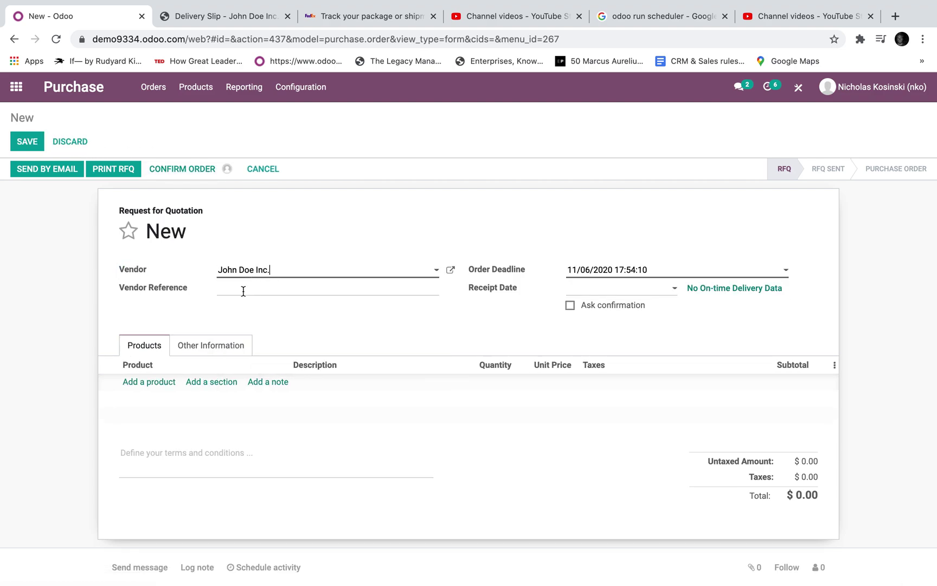
left_click(163, 382)
left_click(161, 400)
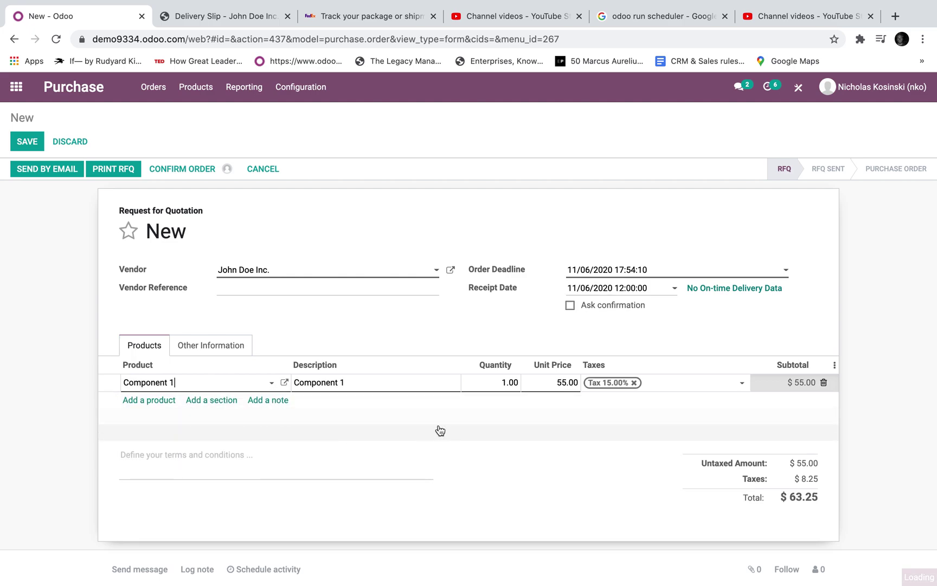
left_click(26, 142)
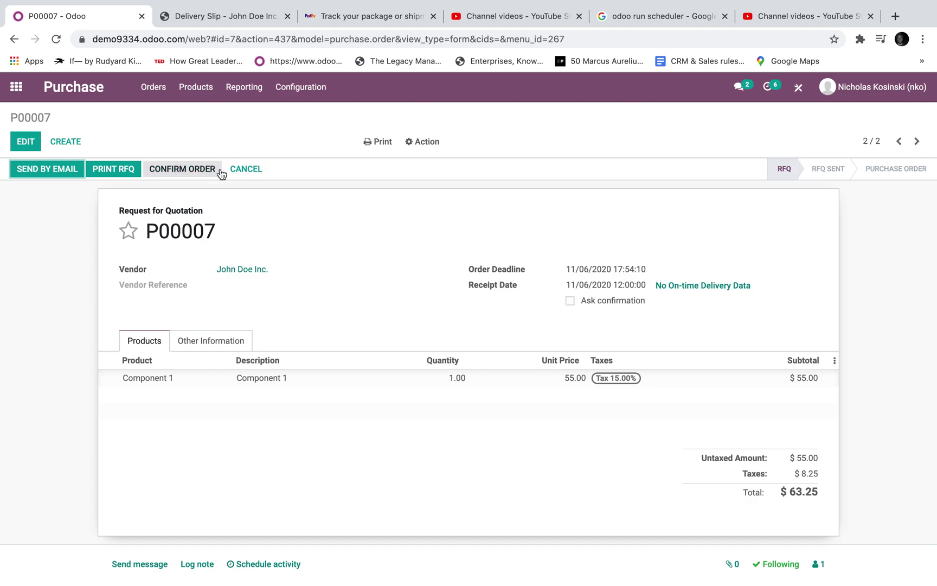
left_click(899, 141)
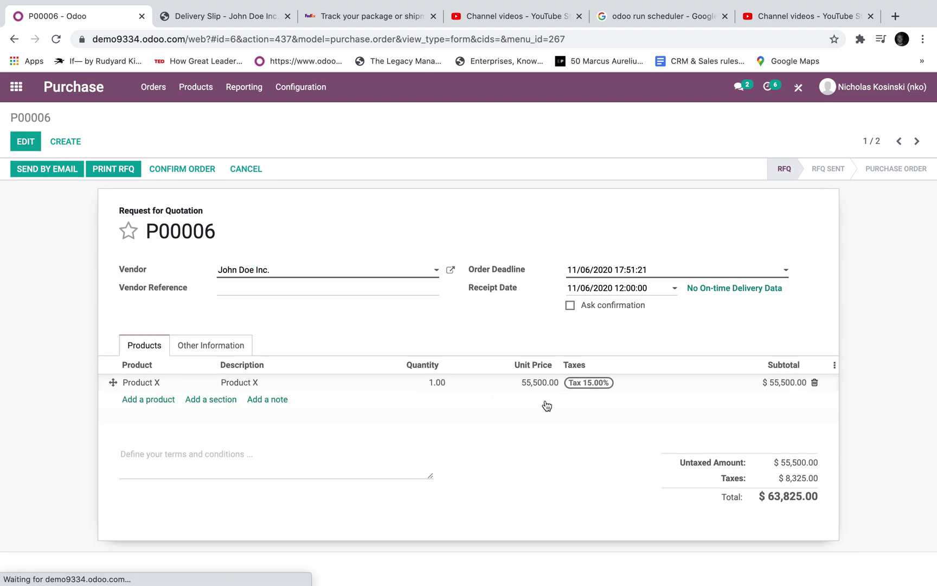
Lower Product X's unit price on P00006 to 100 and save
type("100")
left_click(217, 383)
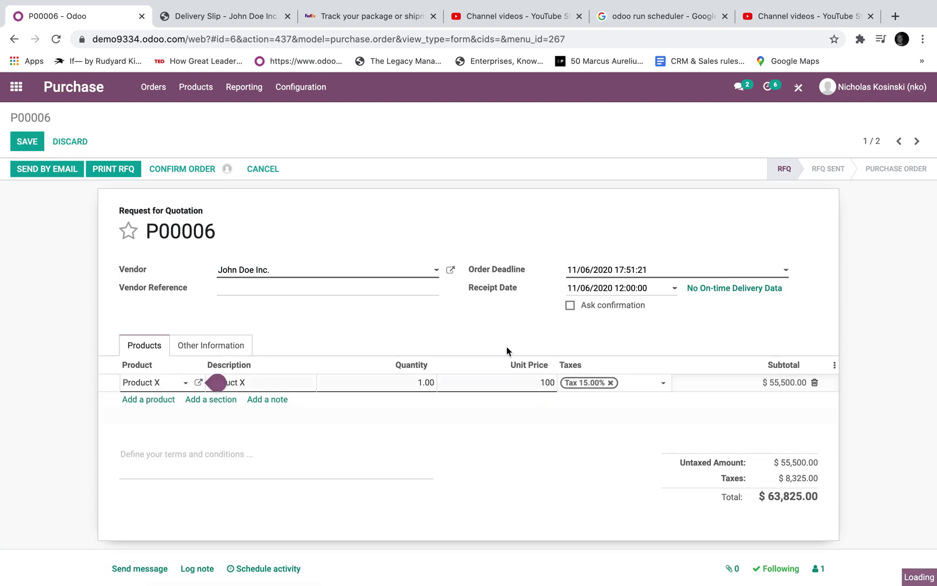
left_click(20, 146)
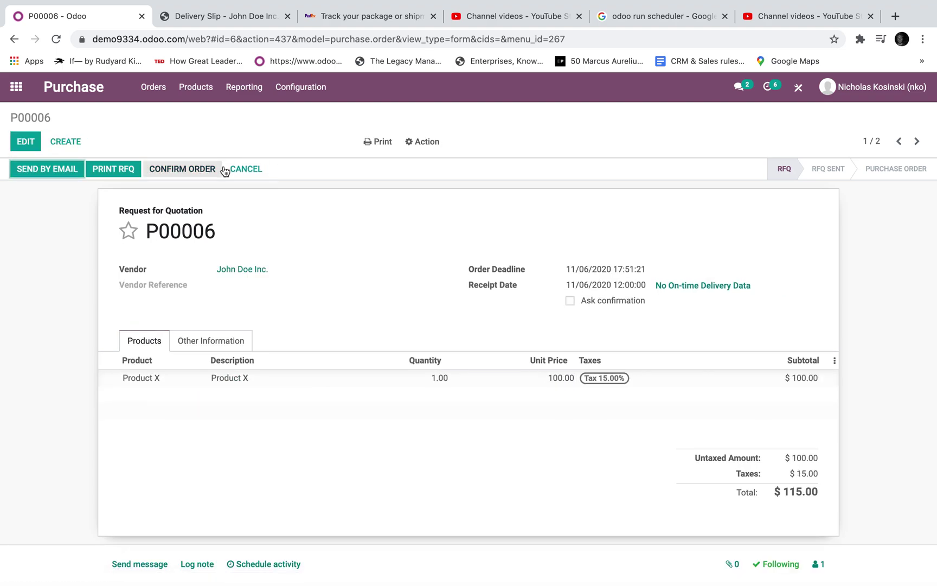
Set Product X's unit price to 550.00 for a $632.50 total, save, and view the pending approval
left_click(24, 143)
left_click(542, 382)
type("500")
left_click(218, 382)
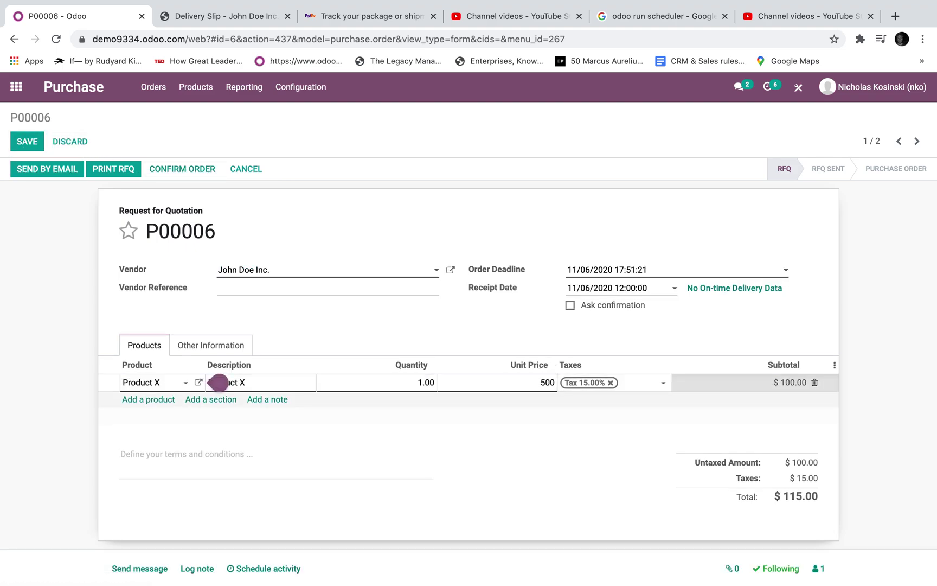
left_click(529, 429)
left_click(25, 142)
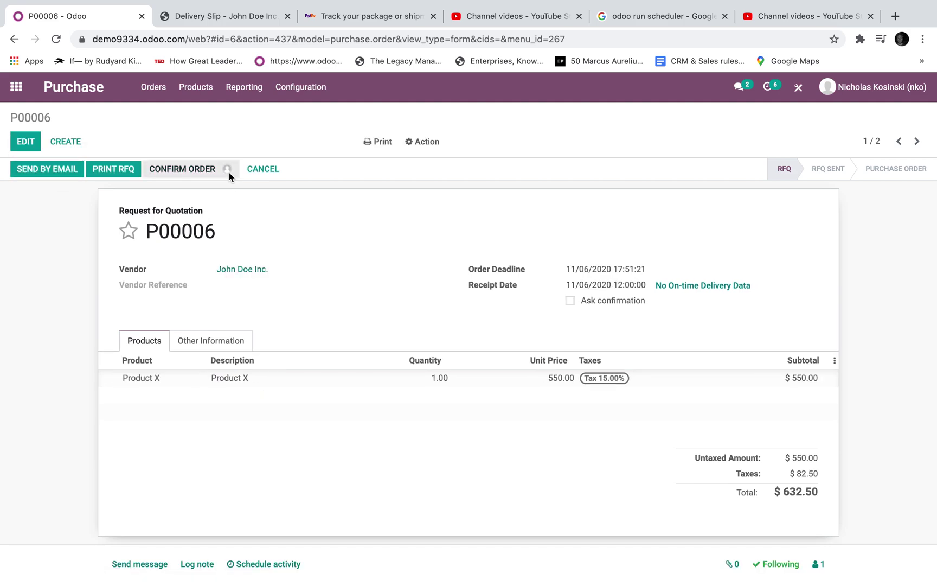
left_click(228, 171)
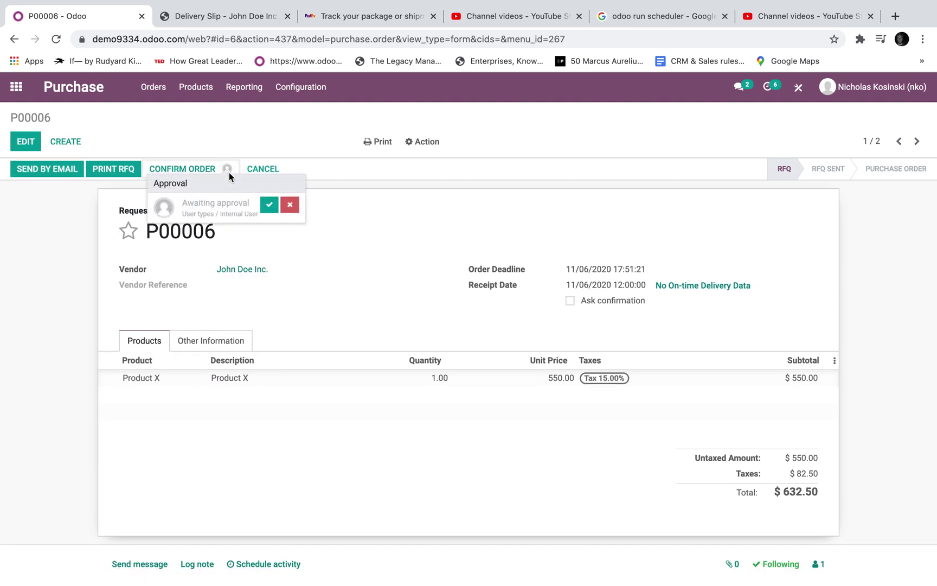
Approve the pending Confirm Order request and confirm P00006 as a purchase order
left_click(268, 208)
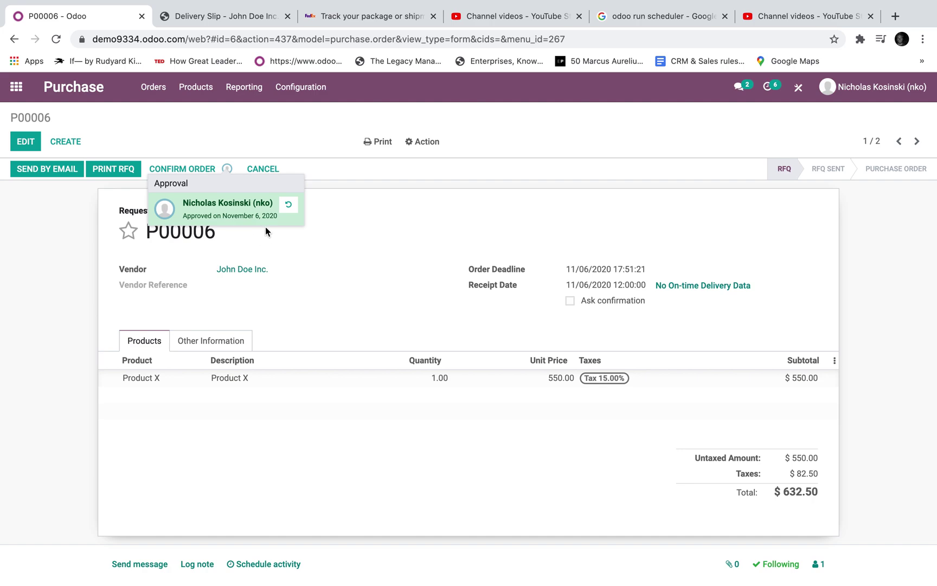
left_click(76, 264)
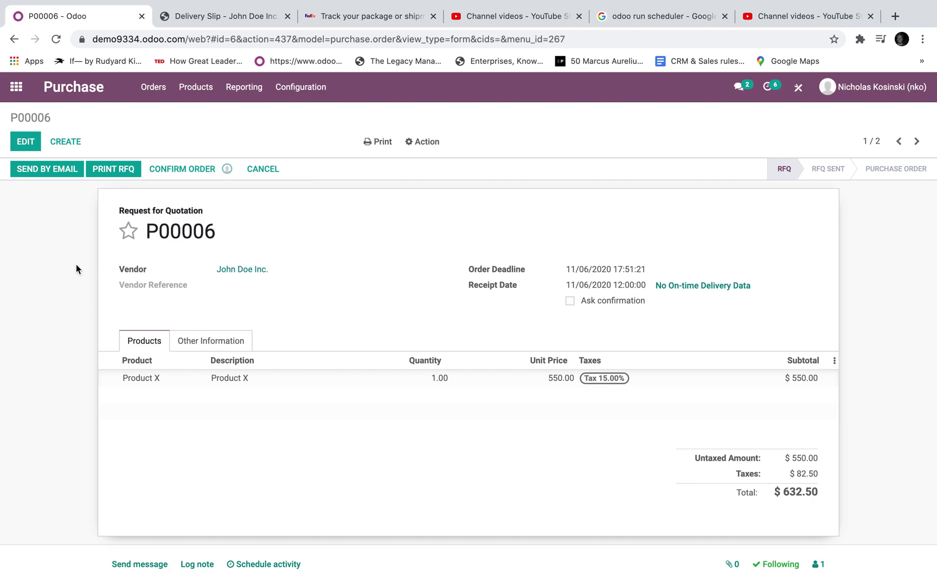
left_click(194, 174)
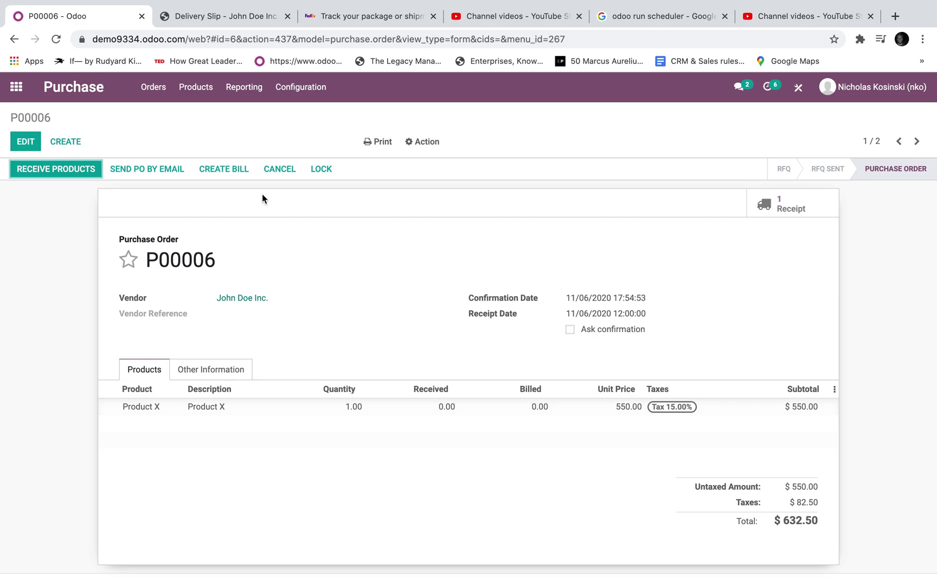
Go back to the Odoo apps home screen
left_click(18, 96)
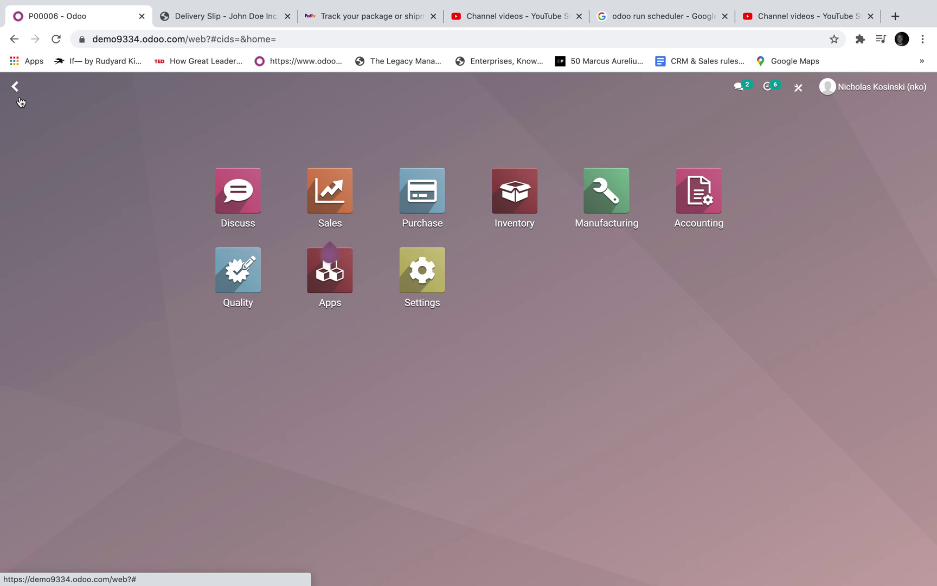